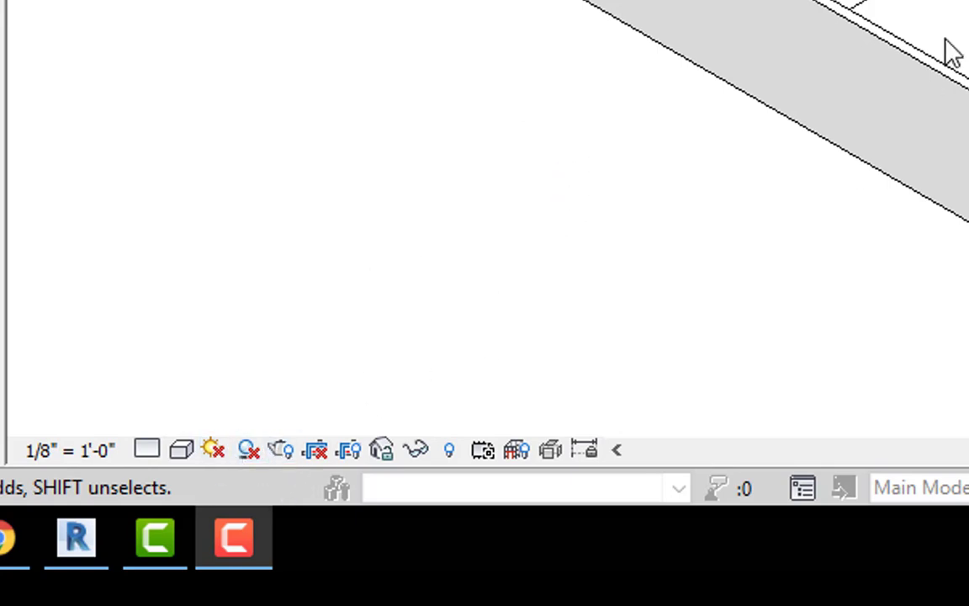
- Nudge the 3D view slightly and switch the sun path on
{"action": "middle_click_drag", "start_coordinate": [891, 76], "coordinate": [866, 87]}
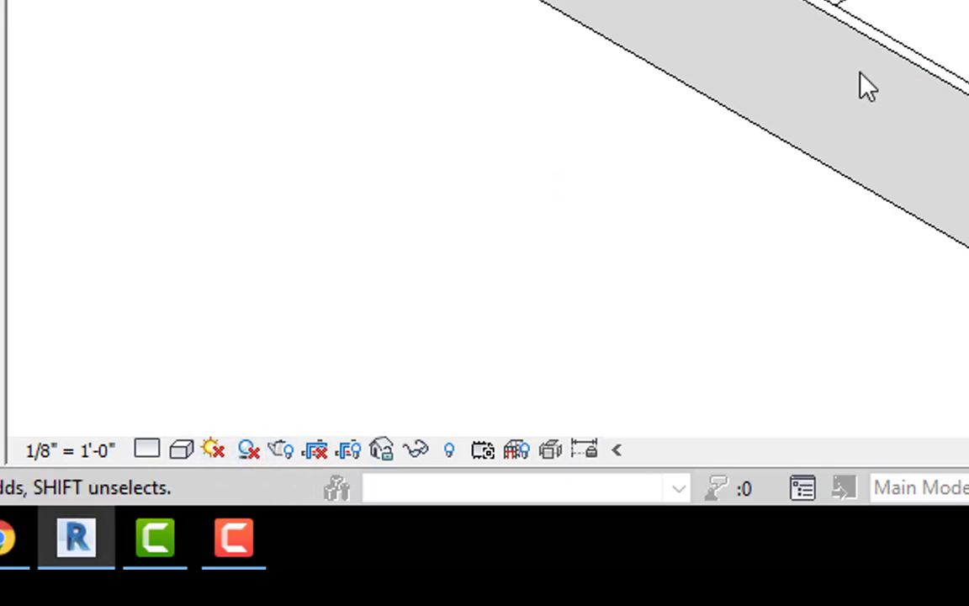
{"action": "left_click", "coordinate": [217, 453]}
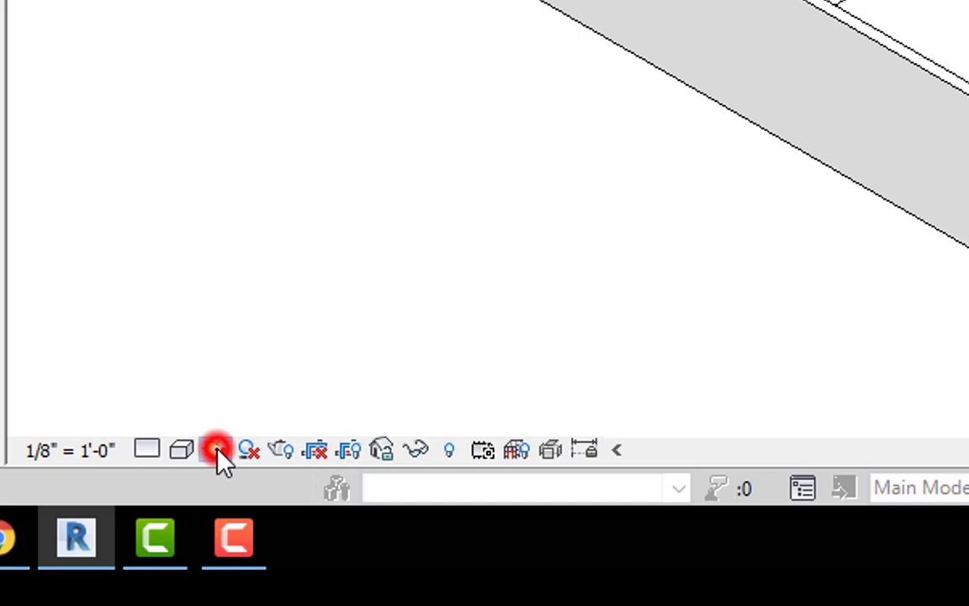
{"action": "left_click", "coordinate": [225, 416]}
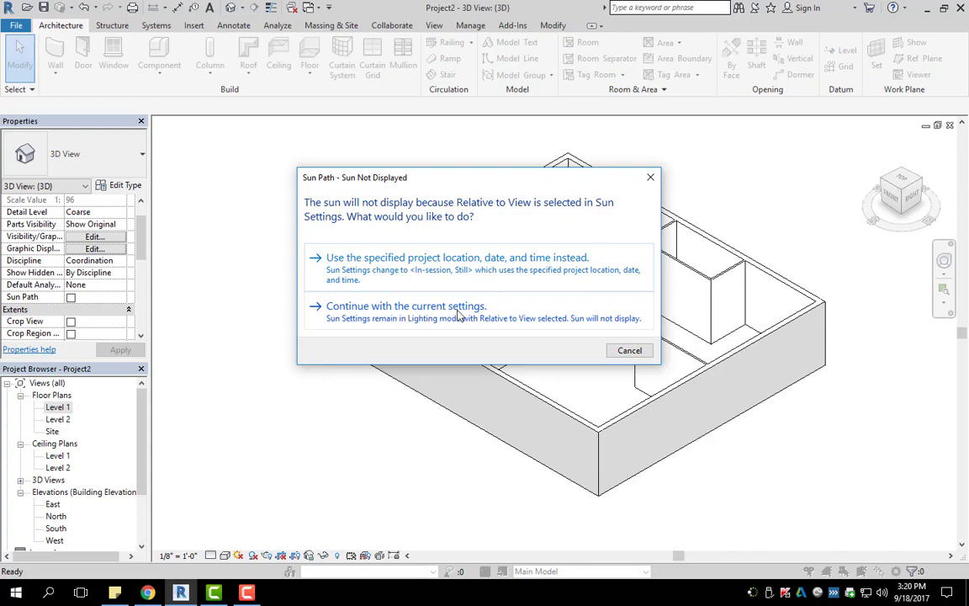
- Use the project's specified location, date and time, then zoom and orbit to reveal the full sun path arc
{"action": "left_click", "coordinate": [387, 266]}
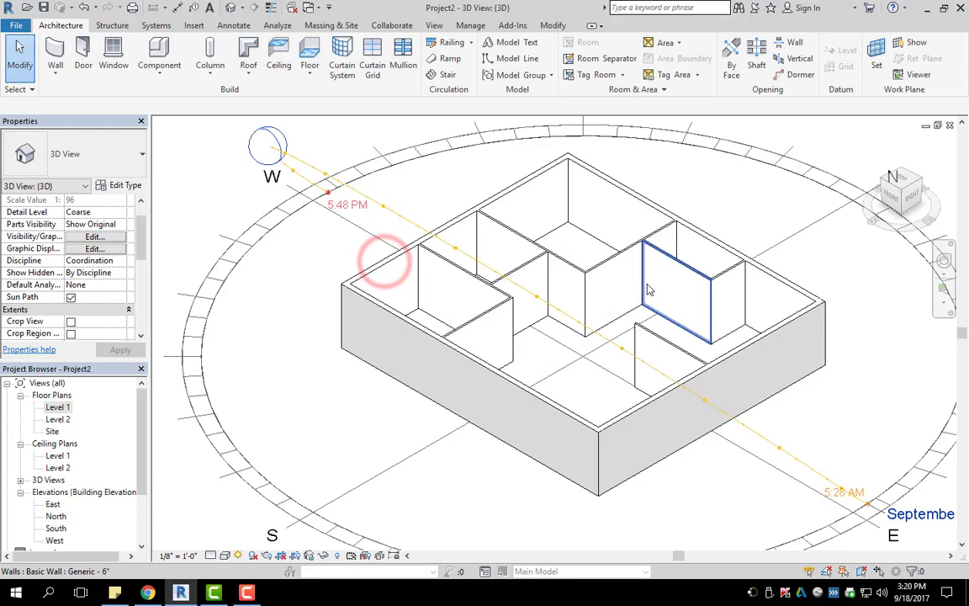
{"action": "scroll", "coordinate": [622, 307], "scroll_direction": "down", "scroll_amount": 3}
{"action": "middle_click_drag", "start_coordinate": [621, 307], "coordinate": [579, 309]}
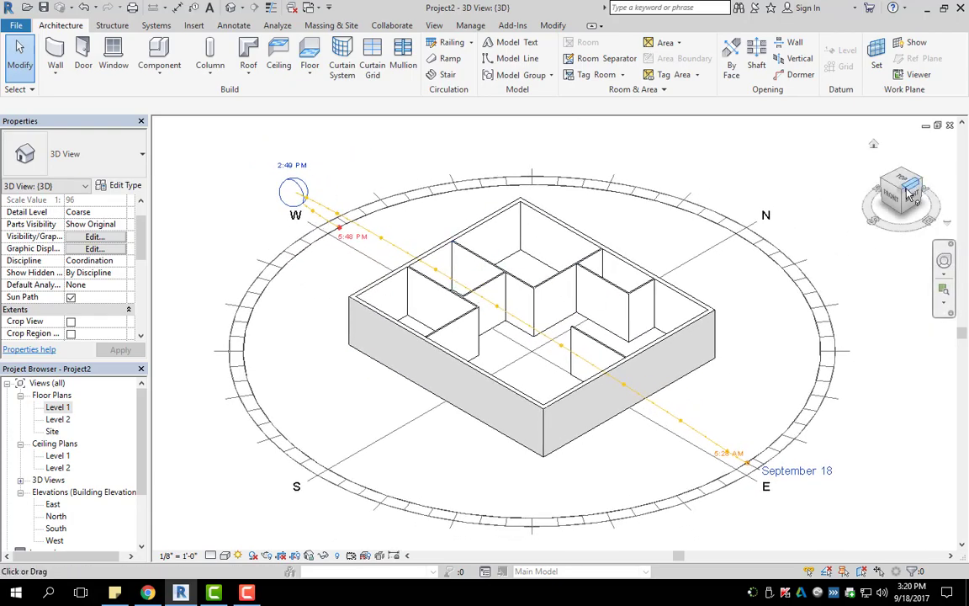
{"action": "left_click_drag", "start_coordinate": [902, 190], "coordinate": [764, 236]}
- Select the sun path, cancel an attempted time edit with Esc, then reselect it
{"action": "left_click", "coordinate": [674, 275]}
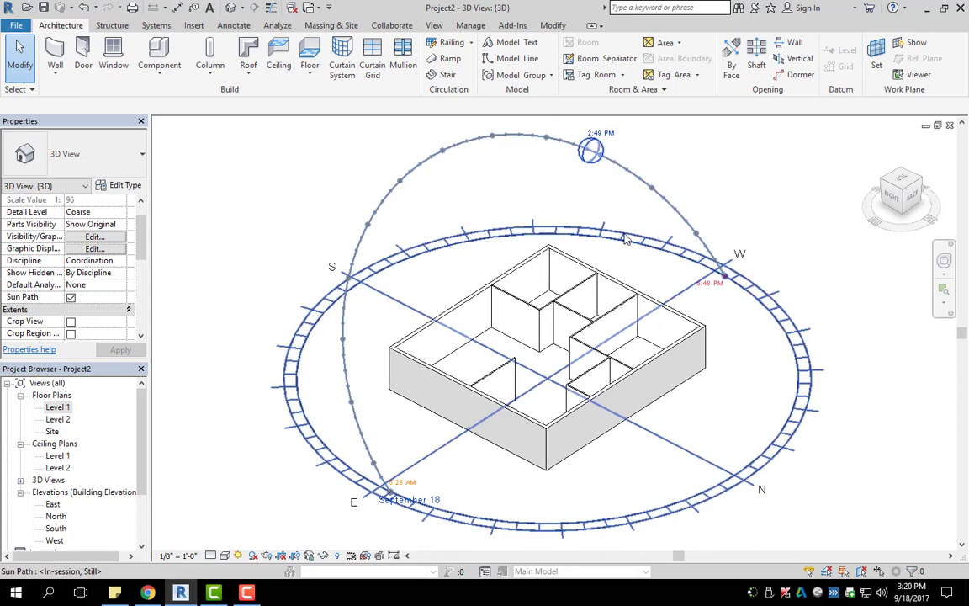
{"action": "left_click", "coordinate": [460, 472]}
{"action": "left_click", "coordinate": [596, 148]}
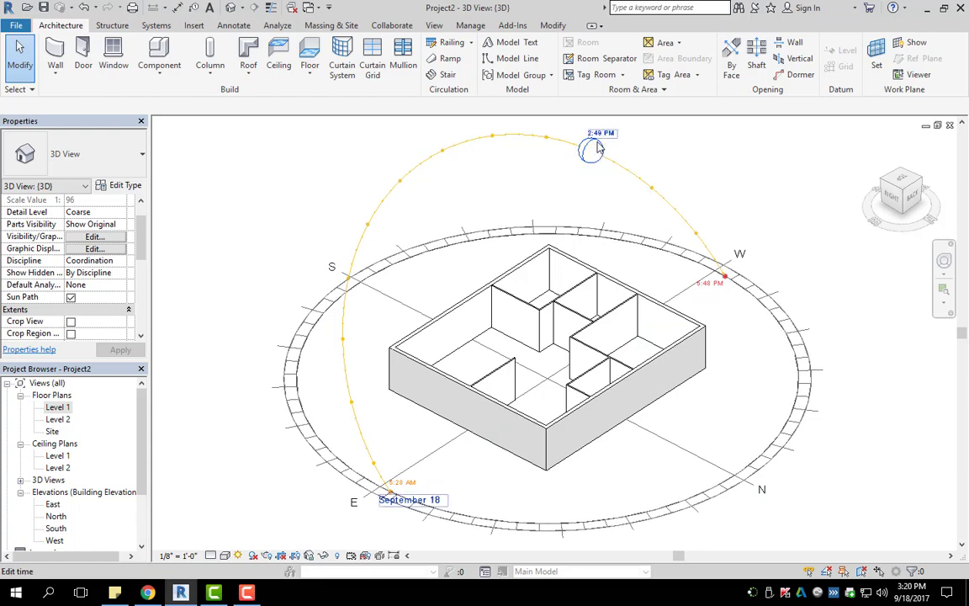
{"action": "key", "text": "Escape"}
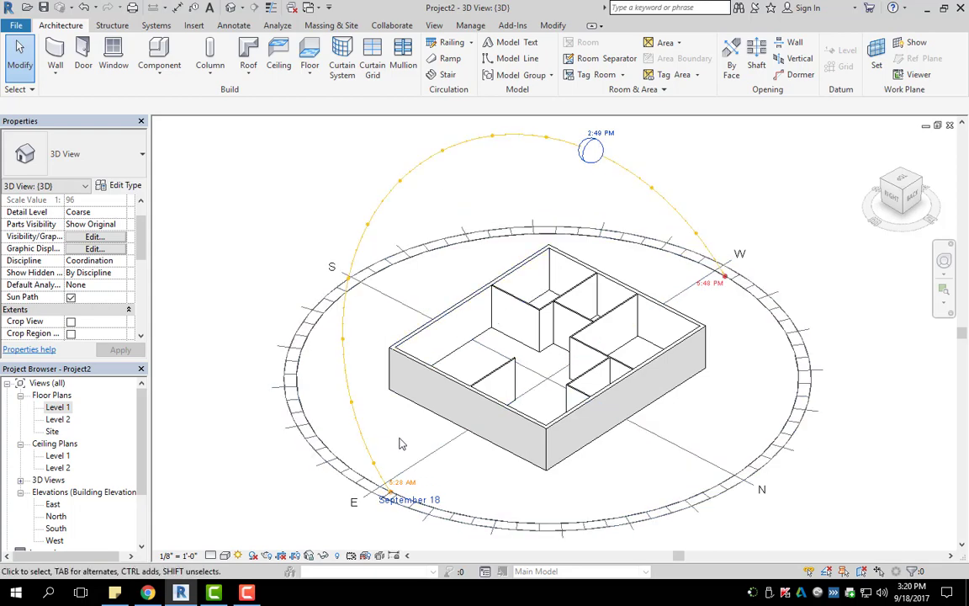
{"action": "left_click", "coordinate": [402, 486]}
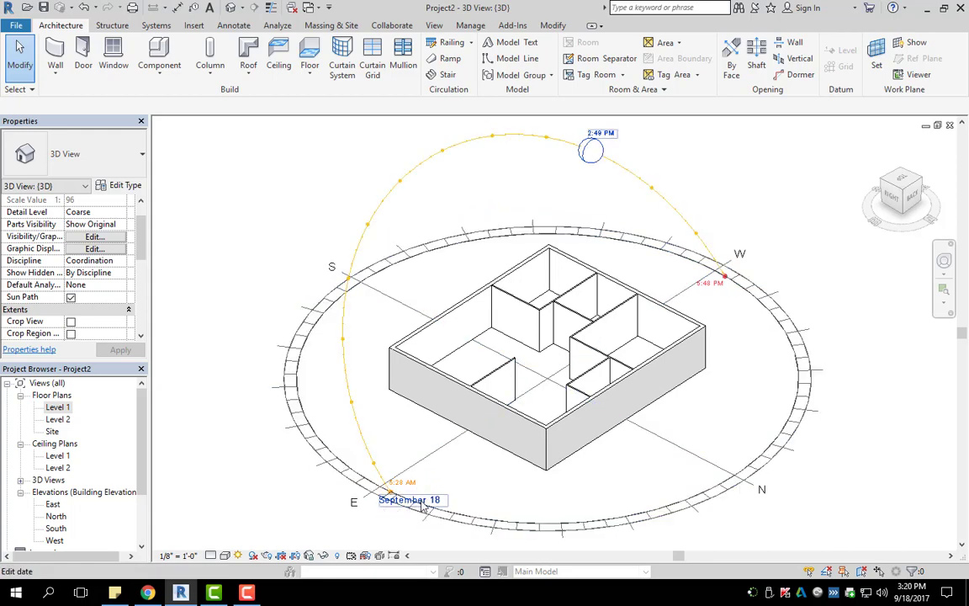
- Pick October 11, 2017 from the sun path's date calendar
{"action": "left_click", "coordinate": [421, 499]}
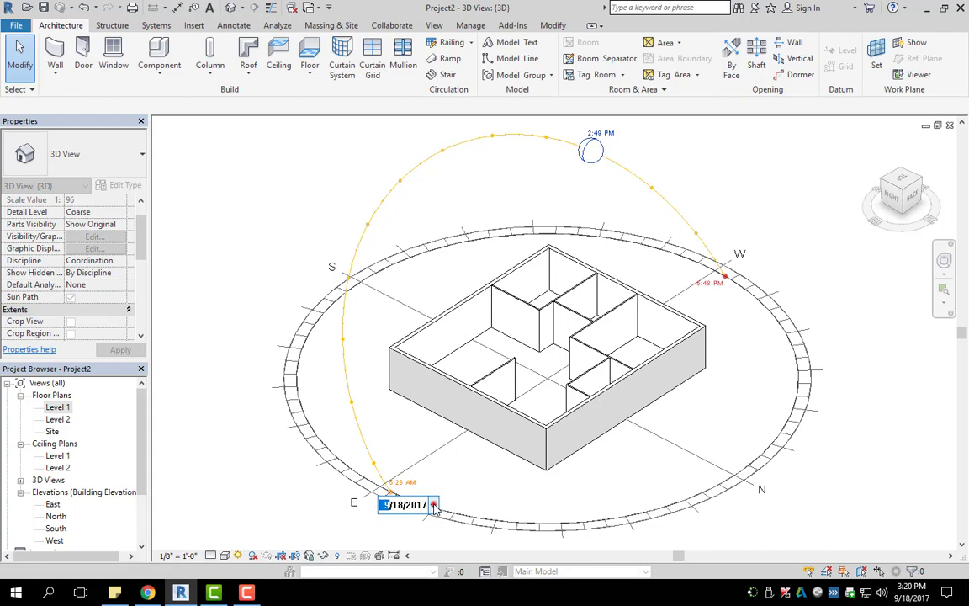
{"action": "left_click", "coordinate": [433, 505]}
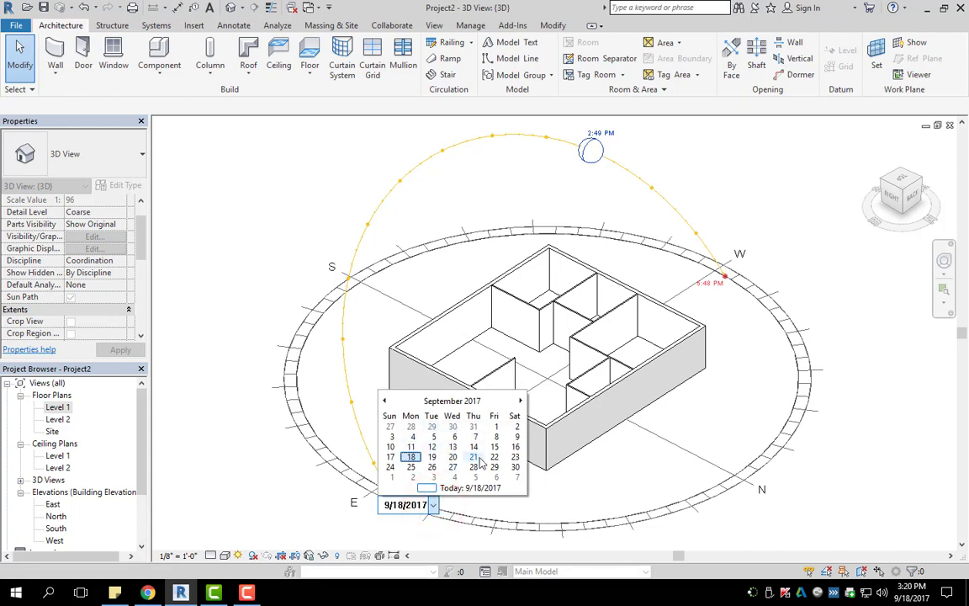
{"action": "left_click", "coordinate": [521, 401]}
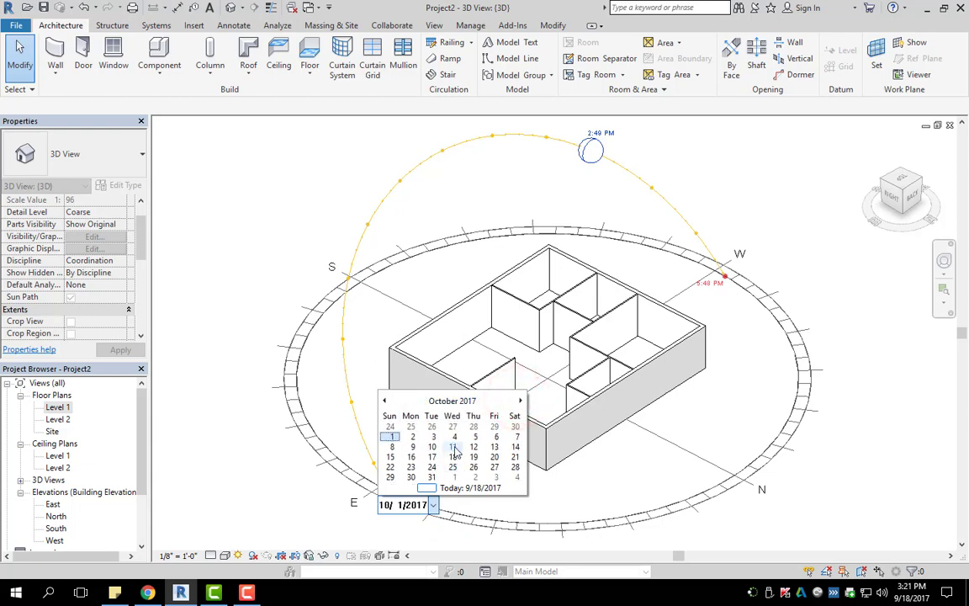
{"action": "left_click", "coordinate": [454, 449]}
{"action": "left_click", "coordinate": [473, 480]}
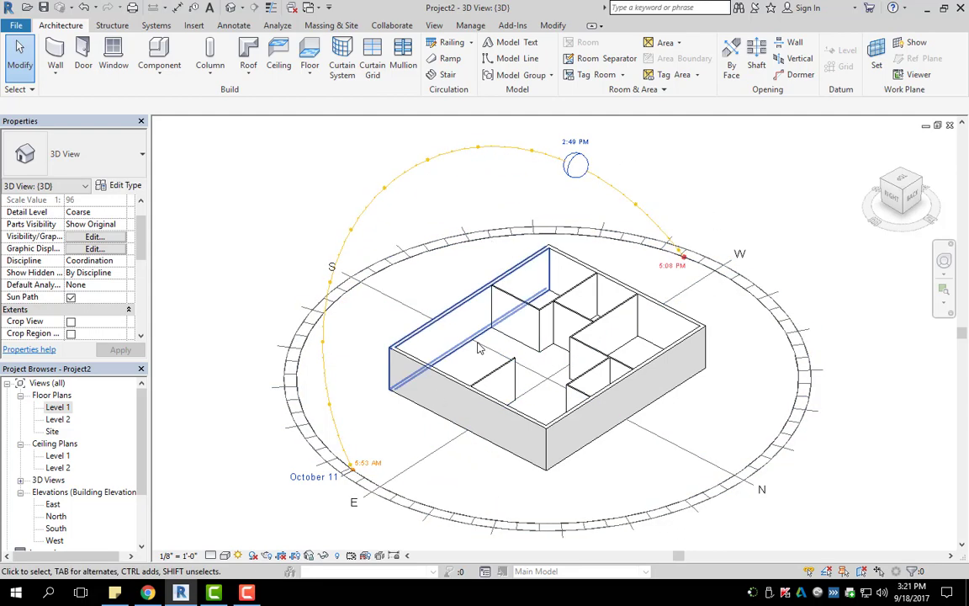
- Turn on shadows and orbit to show the house's shadow on the ground
{"action": "left_click", "coordinate": [253, 556]}
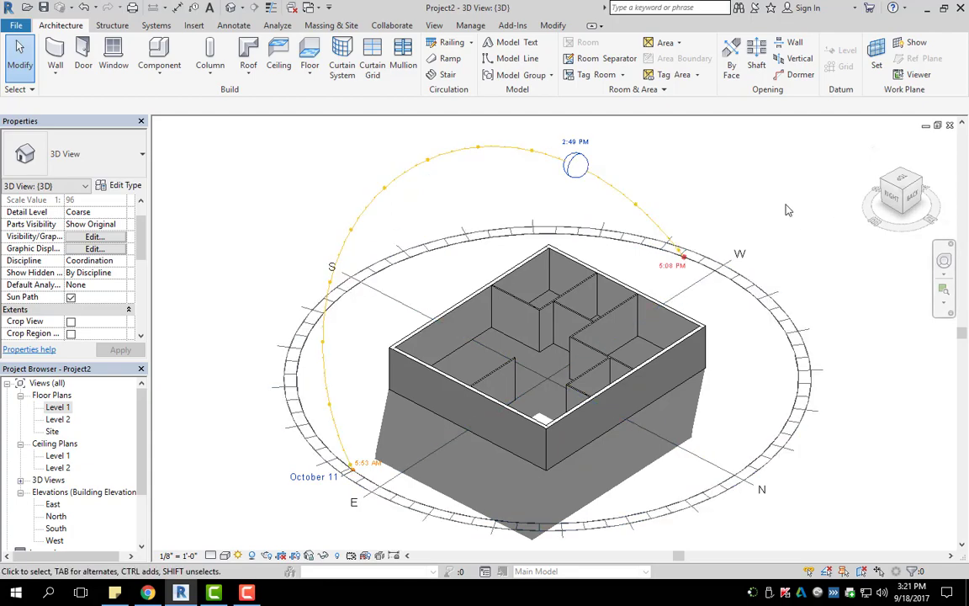
{"action": "mouse_move", "coordinate": [902, 192]}
{"action": "left_mouse_down"}
{"action": "mouse_move", "coordinate": [862, 191]}
{"action": "mouse_move", "coordinate": [858, 220]}
{"action": "mouse_move", "coordinate": [837, 179]}
{"action": "mouse_move", "coordinate": [829, 189]}
{"action": "left_mouse_up"}
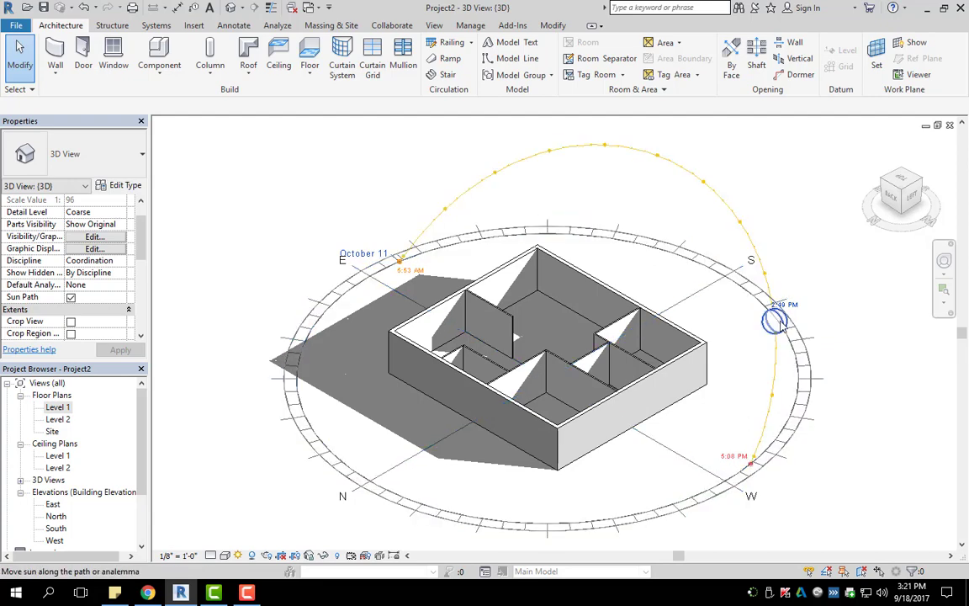
- Drag the sun to 3:45 PM on October 11 and orbit to inspect the shifted shadows
{"action": "left_click_drag", "start_coordinate": [781, 324], "coordinate": [550, 151]}
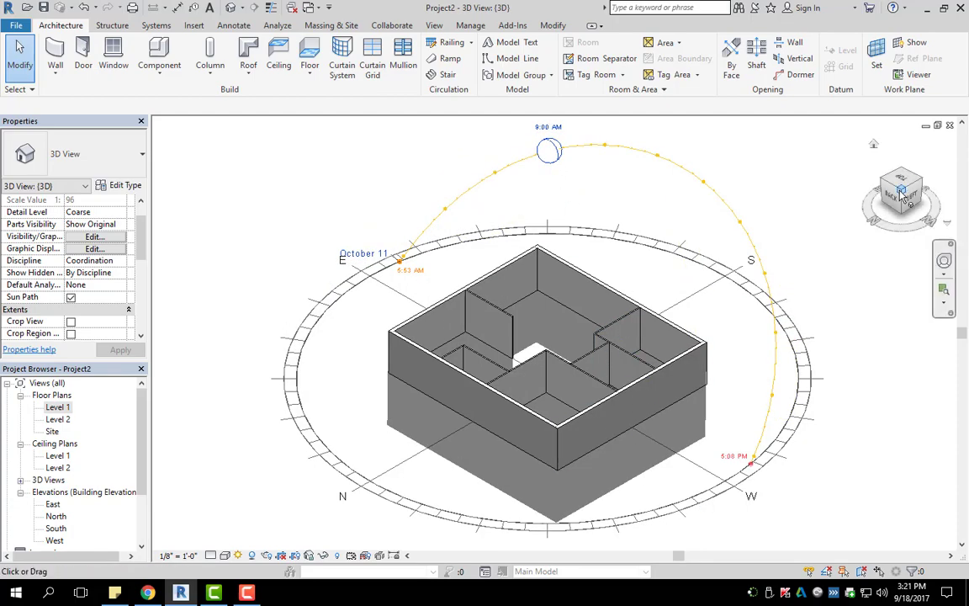
{"action": "mouse_move", "coordinate": [900, 194]}
{"action": "left_mouse_down"}
{"action": "mouse_move", "coordinate": [851, 199]}
{"action": "mouse_move", "coordinate": [902, 227]}
{"action": "left_mouse_up"}
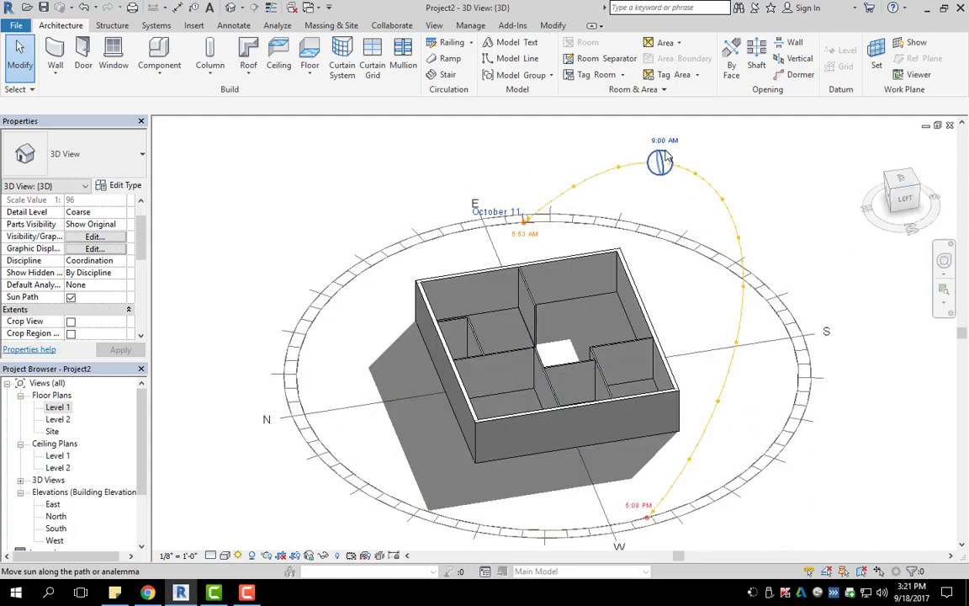
{"action": "left_click_drag", "start_coordinate": [662, 151], "coordinate": [697, 447]}
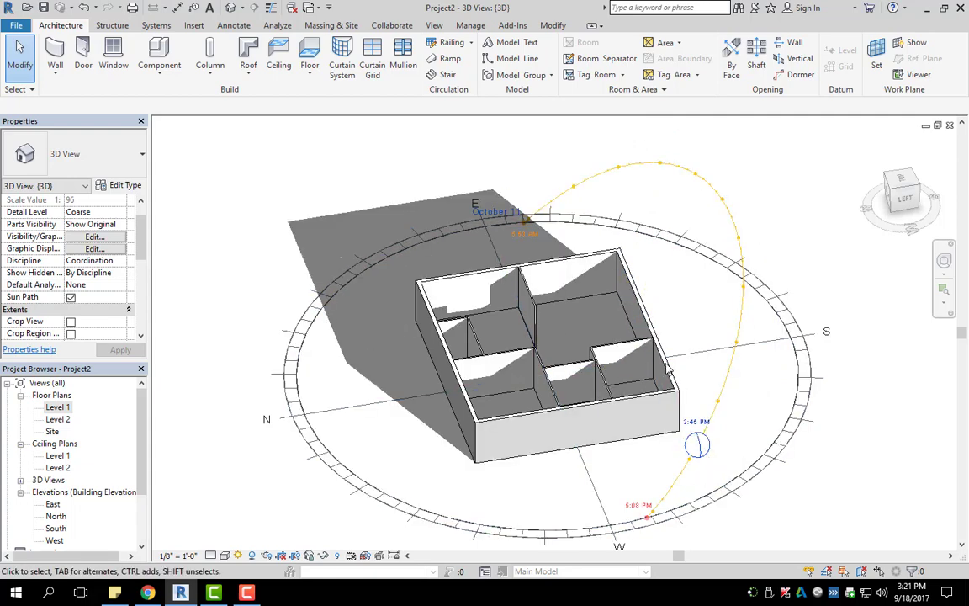
{"action": "left_click", "coordinate": [913, 197]}
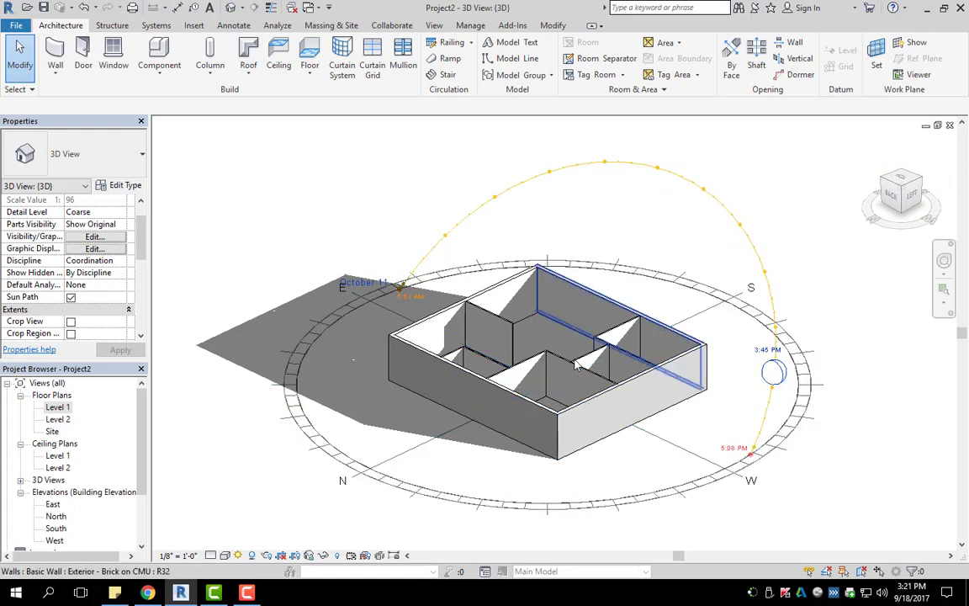
{"action": "left_click_drag", "start_coordinate": [904, 193], "coordinate": [910, 198]}
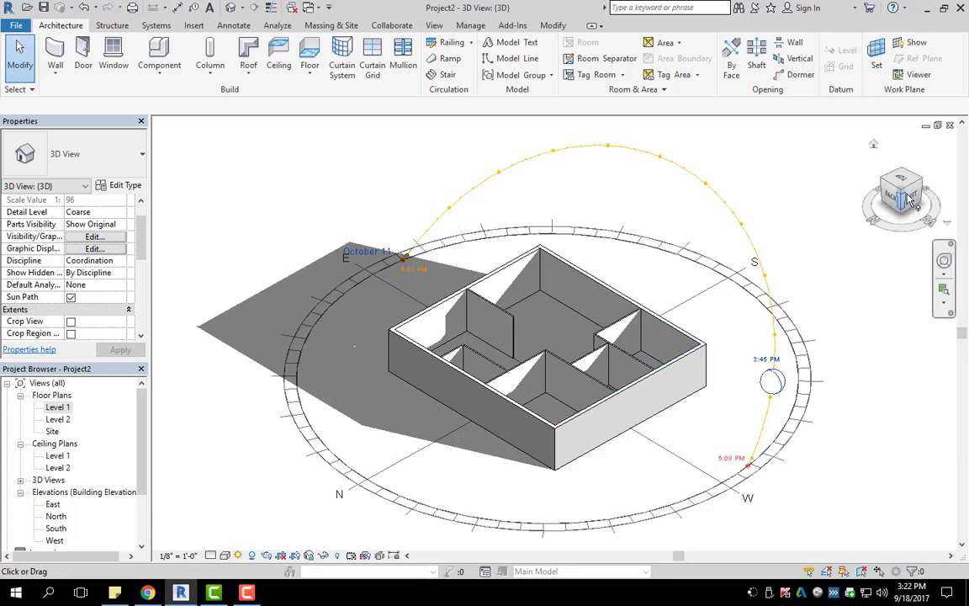
{"action": "mouse_move", "coordinate": [896, 200]}
{"action": "left_mouse_down"}
{"action": "mouse_move", "coordinate": [887, 199]}
{"action": "mouse_move", "coordinate": [894, 180]}
{"action": "mouse_move", "coordinate": [911, 181]}
{"action": "mouse_move", "coordinate": [903, 177]}
{"action": "left_mouse_up"}
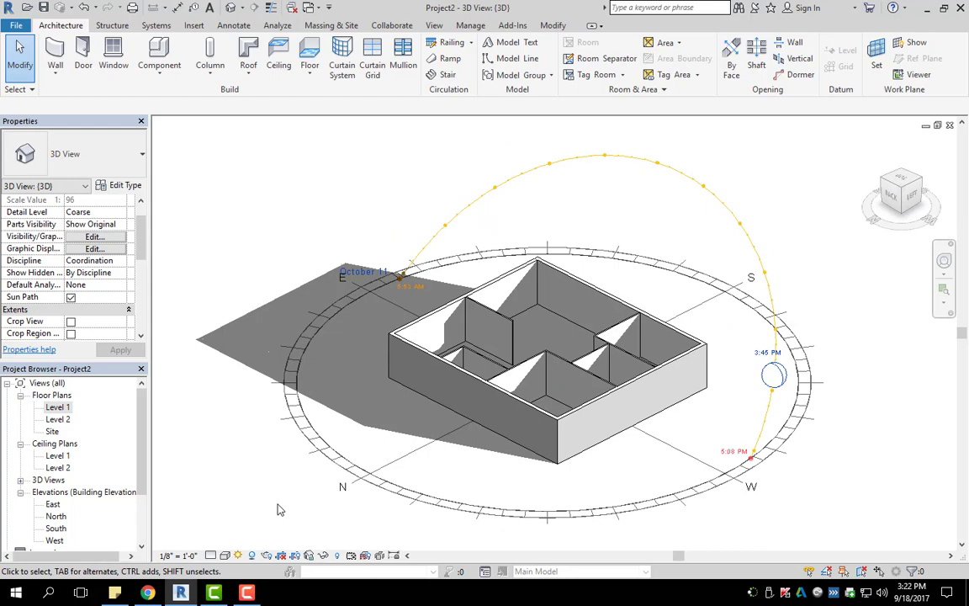
- Switch off shadows and the sun path, then zoom in on the house
{"action": "left_click", "coordinate": [252, 557]}
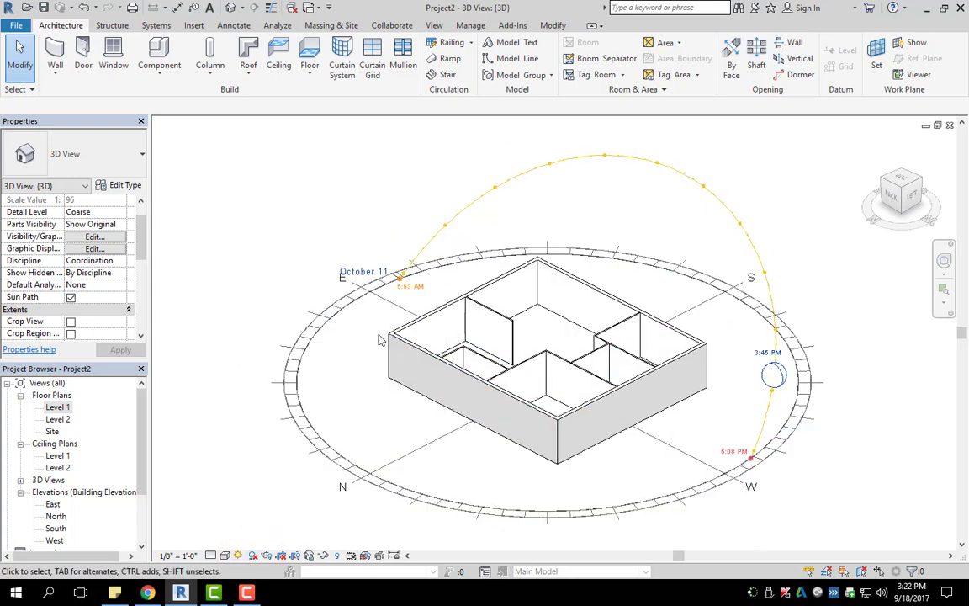
{"action": "left_click", "coordinate": [238, 556]}
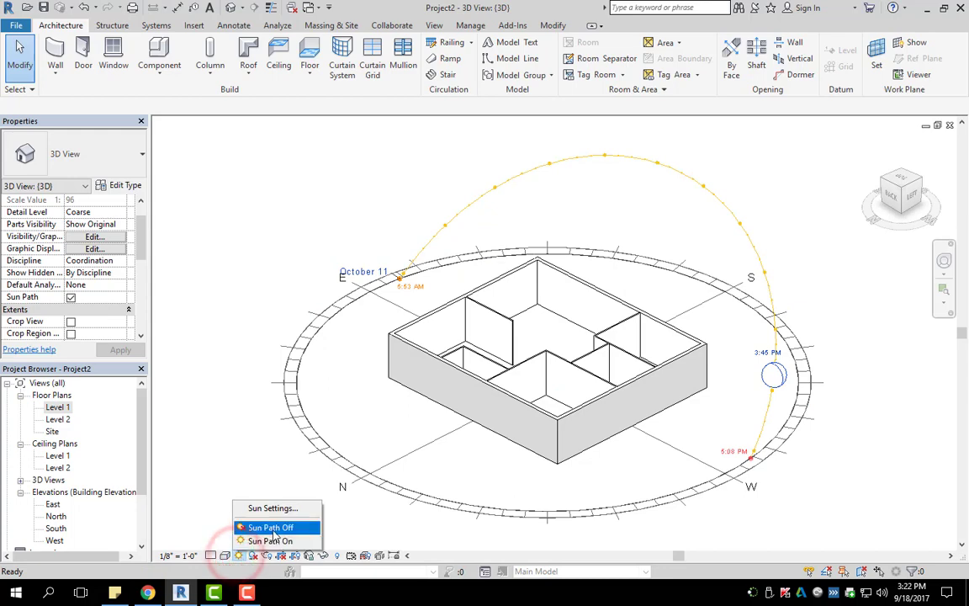
{"action": "left_click", "coordinate": [271, 527]}
{"action": "scroll", "coordinate": [549, 397], "scroll_direction": "up", "scroll_amount": 3}
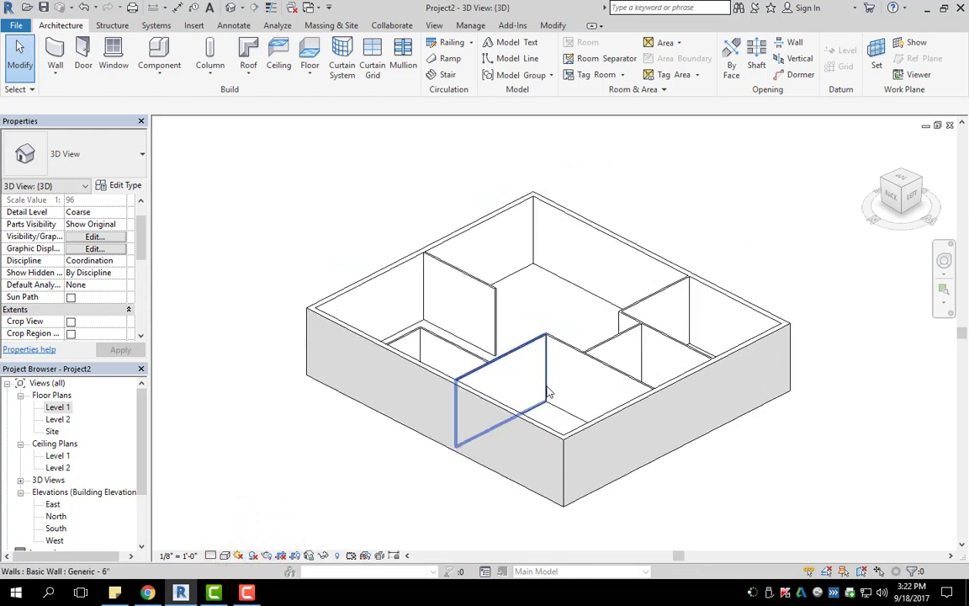
{"action": "scroll", "coordinate": [556, 414], "scroll_direction": "up", "scroll_amount": 2}
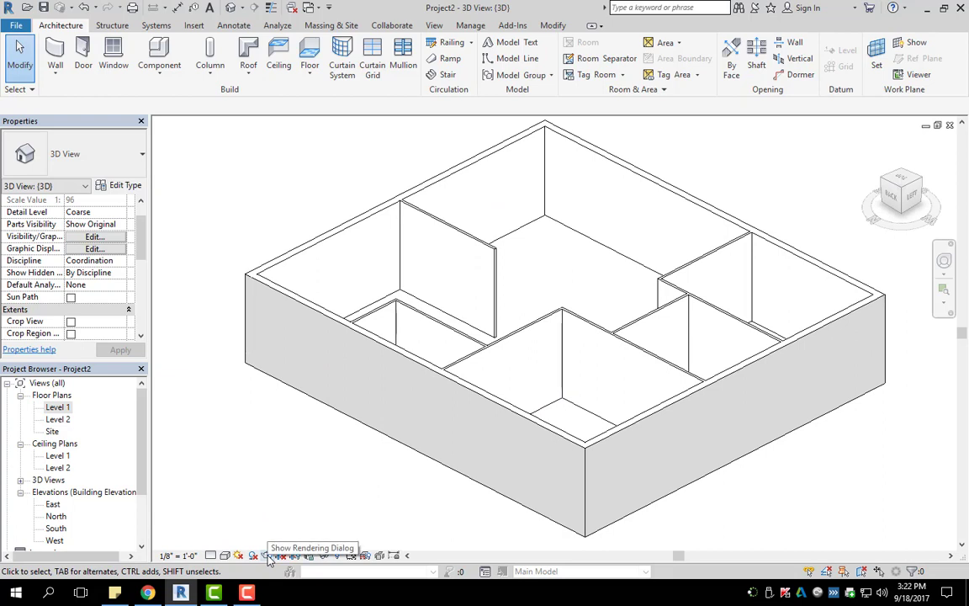
- Set render quality to High and the lighting scheme to Exterior: Sun only
{"action": "left_click", "coordinate": [267, 556]}
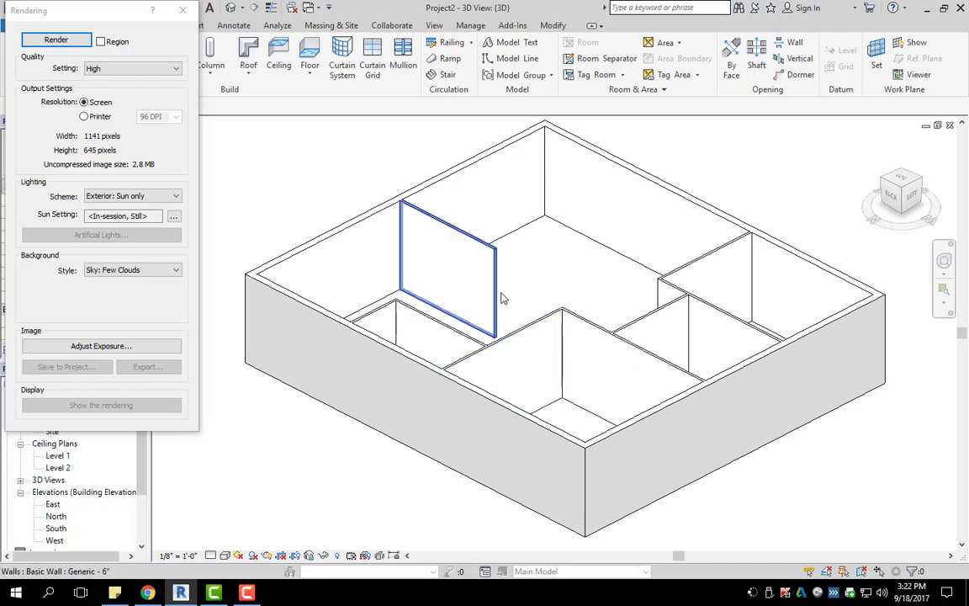
{"action": "left_click", "coordinate": [176, 68]}
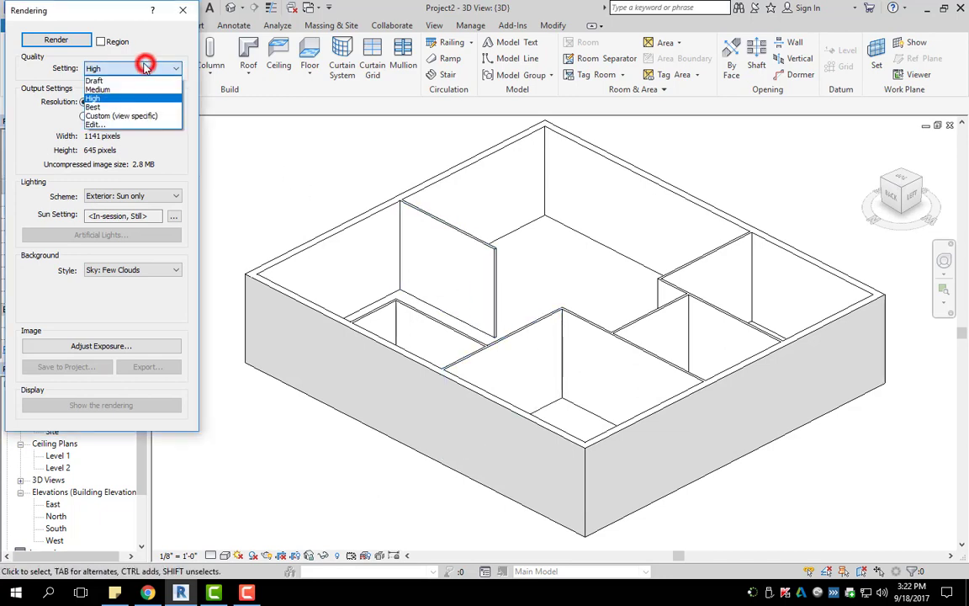
{"action": "left_click", "coordinate": [109, 101]}
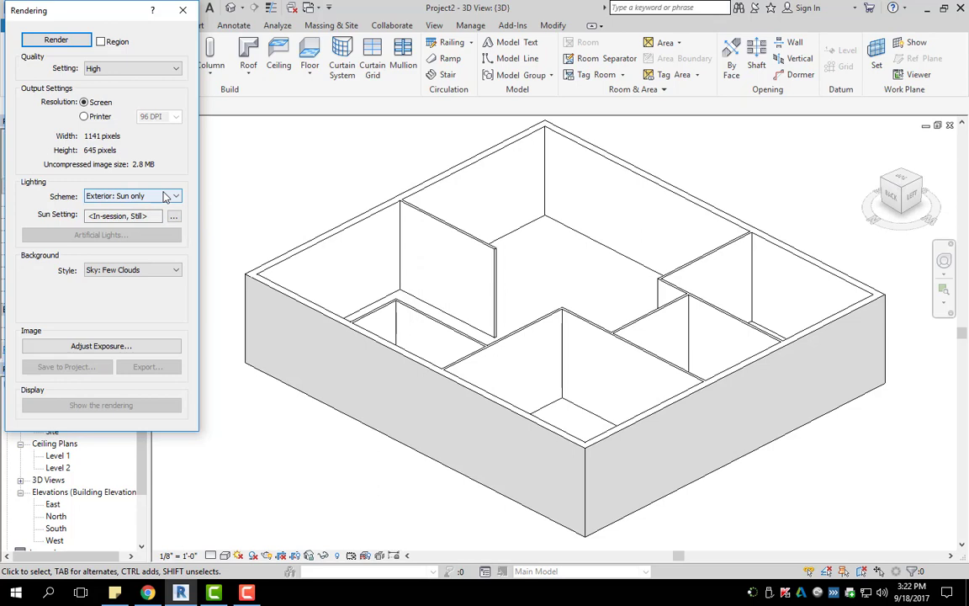
{"action": "left_click", "coordinate": [173, 195]}
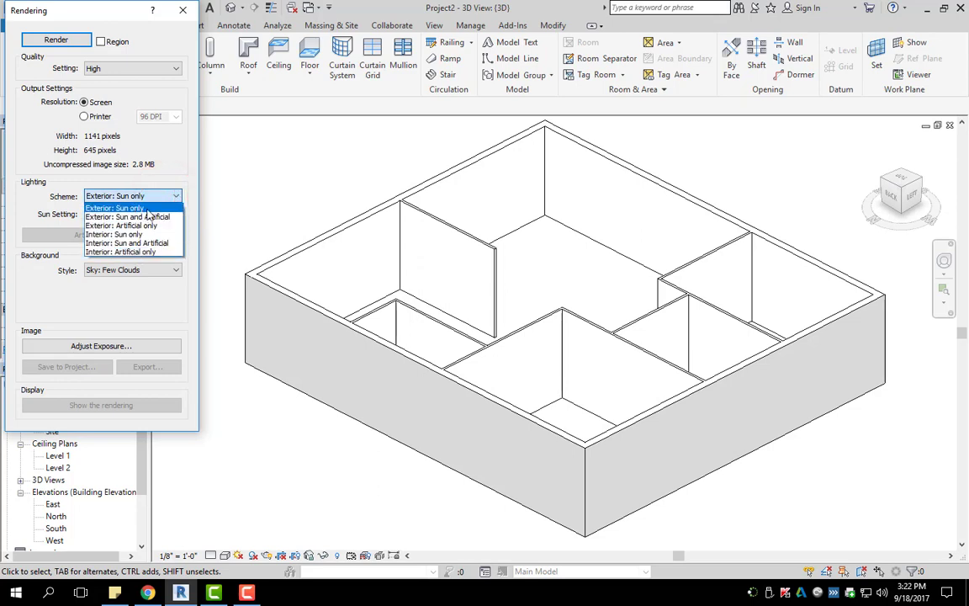
{"action": "left_click", "coordinate": [147, 209]}
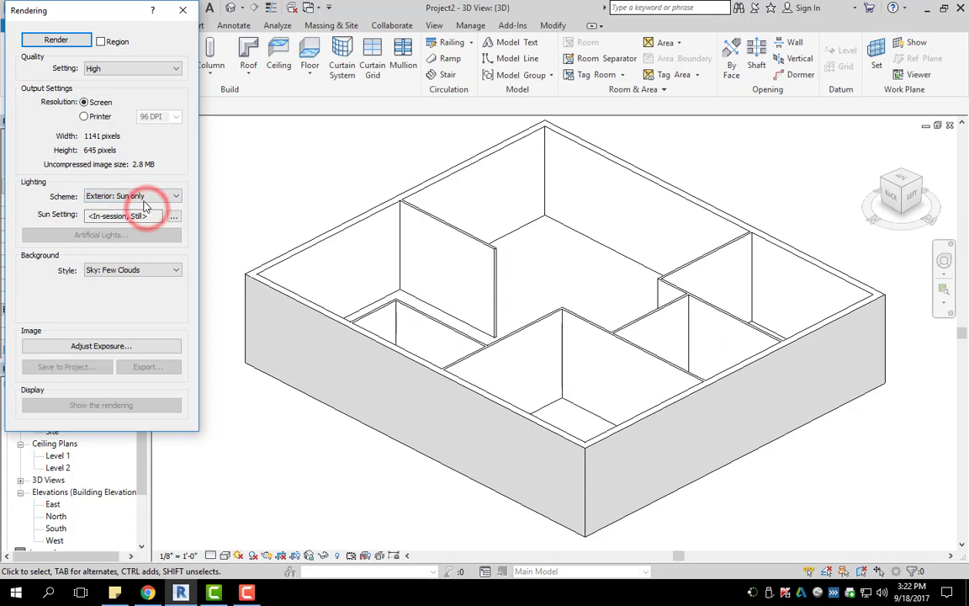
- Render the sunlit house image from the Rendering dialog
{"action": "left_click", "coordinate": [66, 40]}
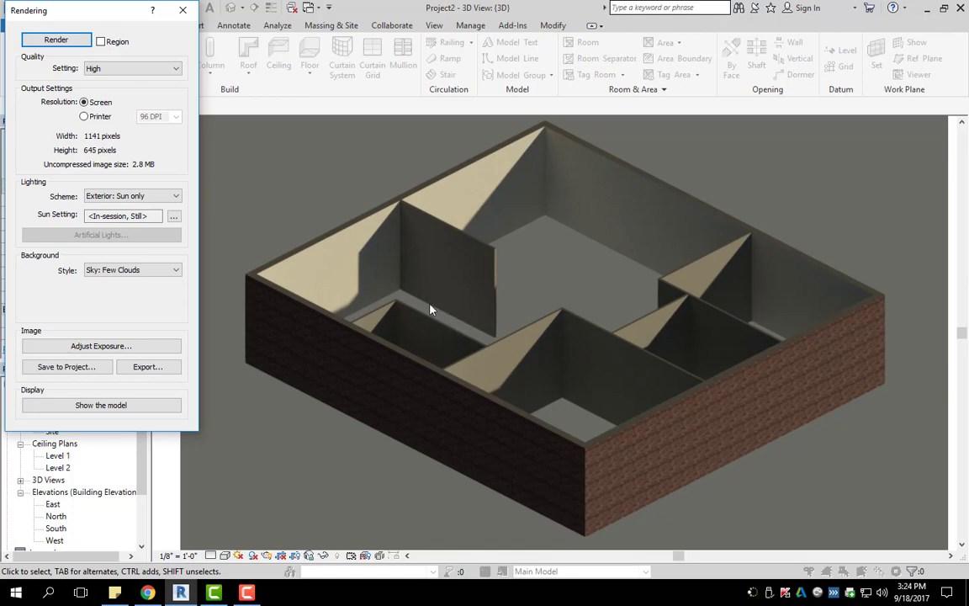
- Close the Rendering dialog to return to the regular model view
{"action": "left_click", "coordinate": [183, 10]}
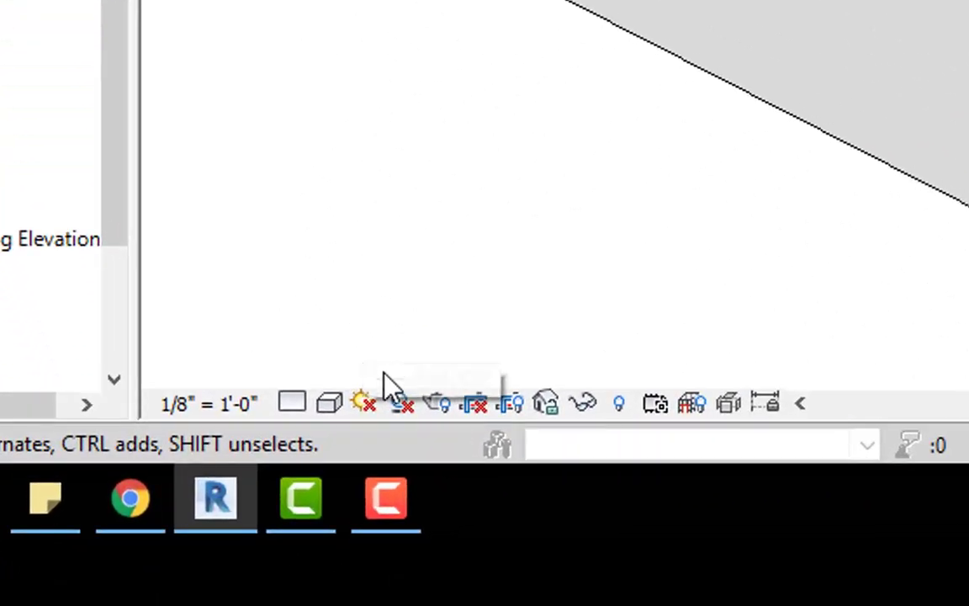